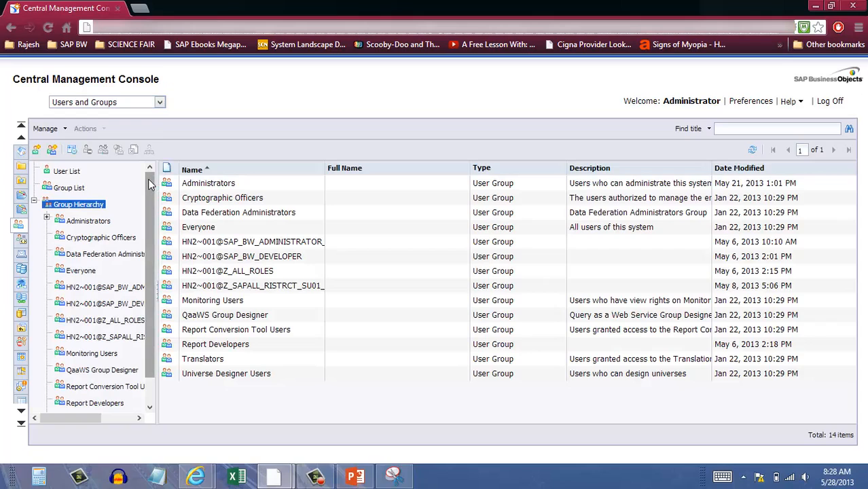
# Display the list of all users in the Users and Groups area
pyautogui.click(76, 174)
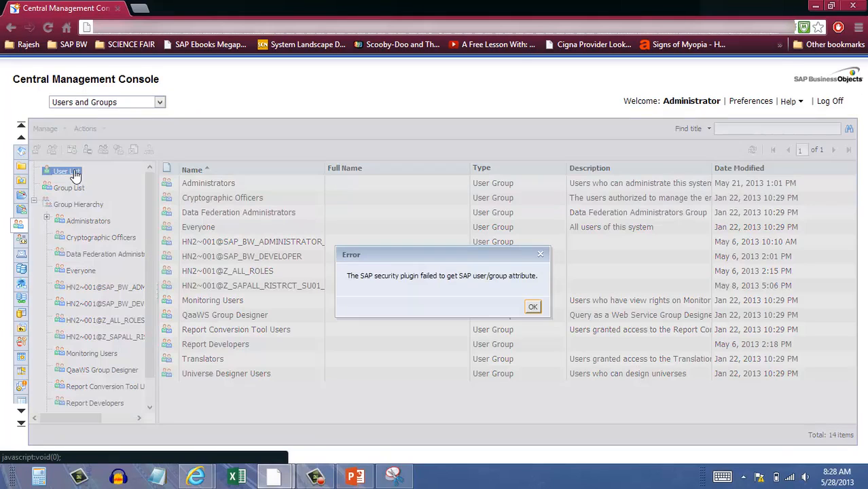
pyautogui.click(533, 307)
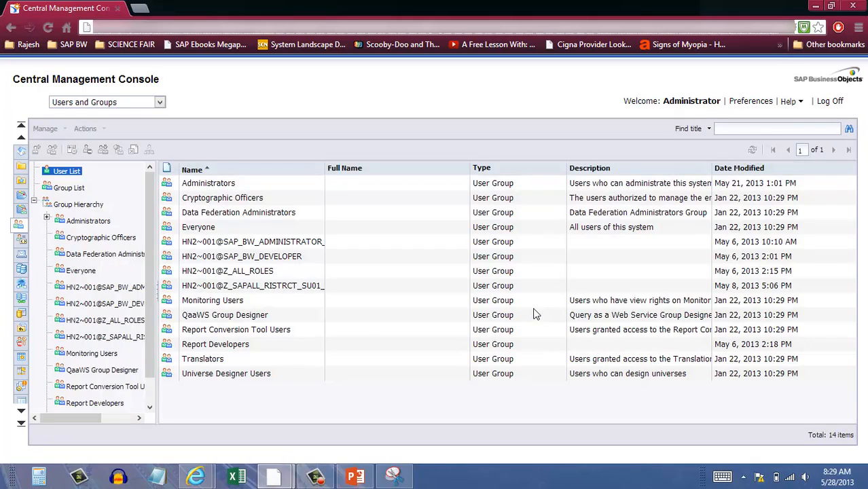
pyautogui.click(65, 189)
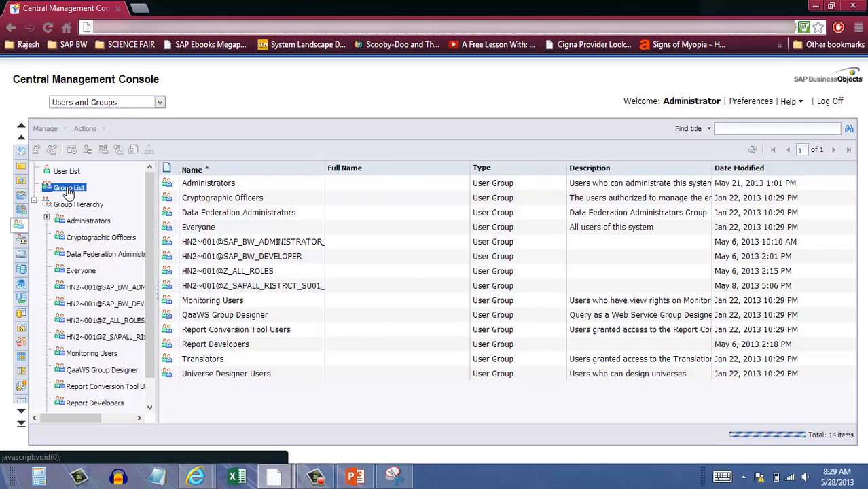
pyautogui.click(66, 171)
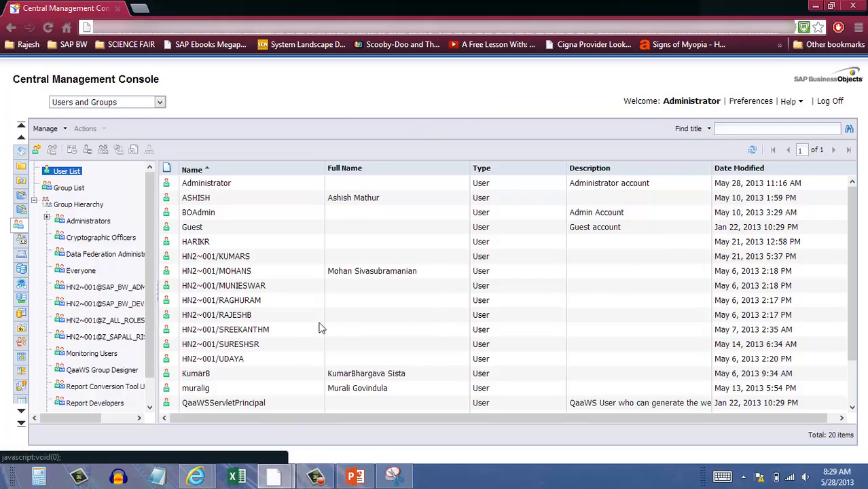
# Review the group list and the full group hierarchy in the Users and Groups area
pyautogui.click(63, 190)
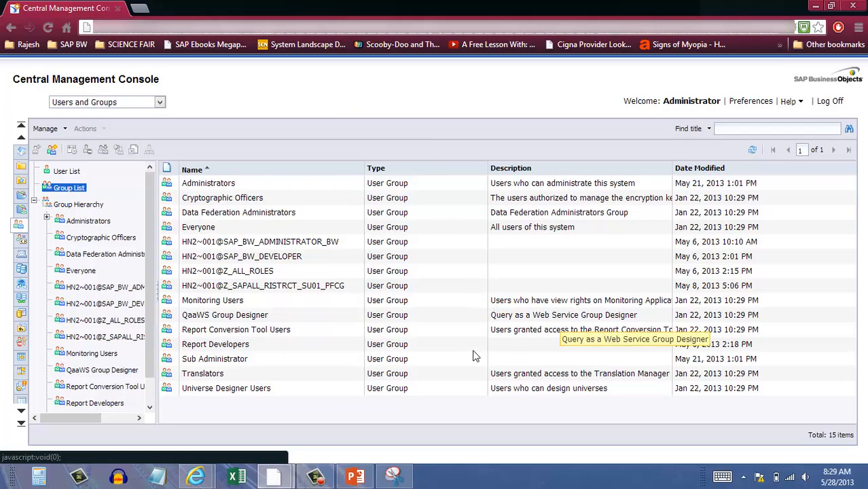
pyautogui.click(73, 208)
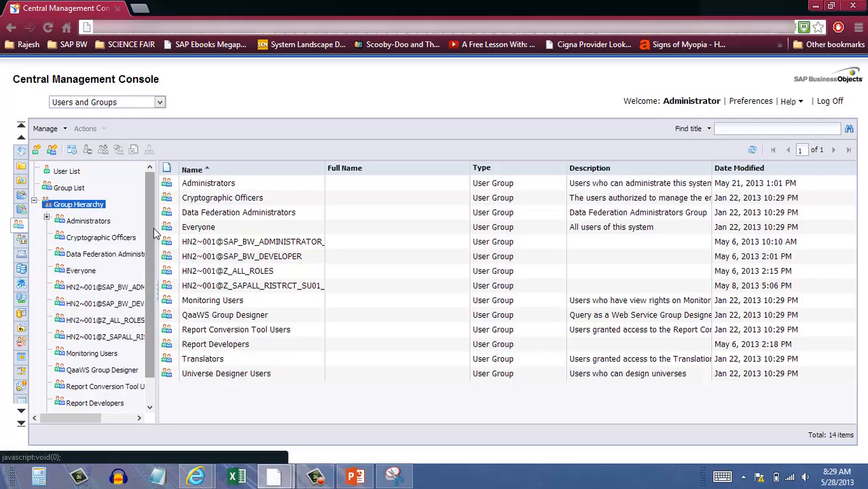
pyautogui.scroll(-2, 154, 233)
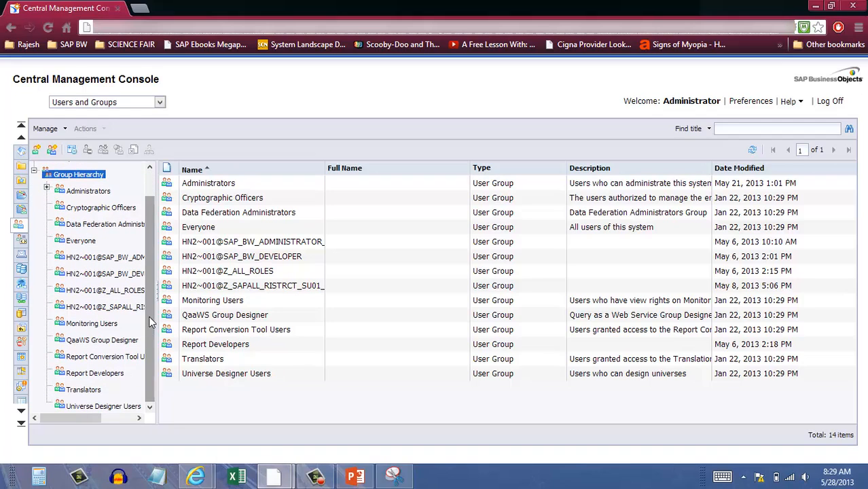
# Switch to the Universes area and display the flat list of all universes
pyautogui.click(67, 105)
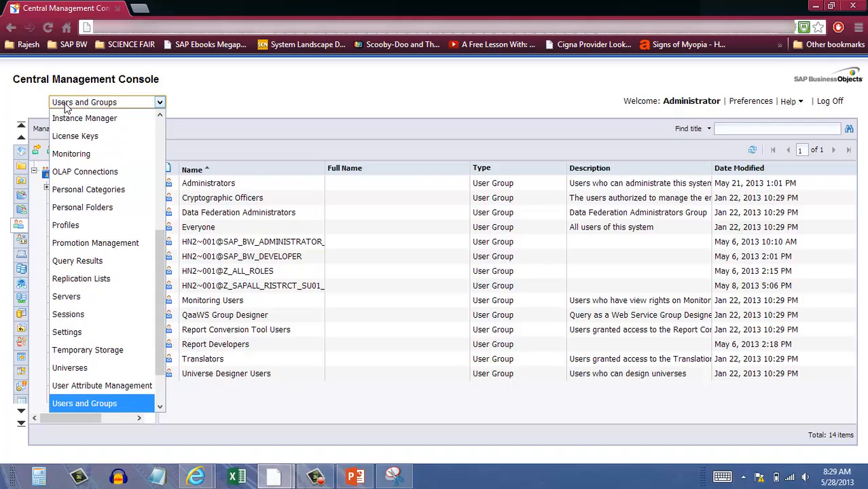
pyautogui.click(94, 367)
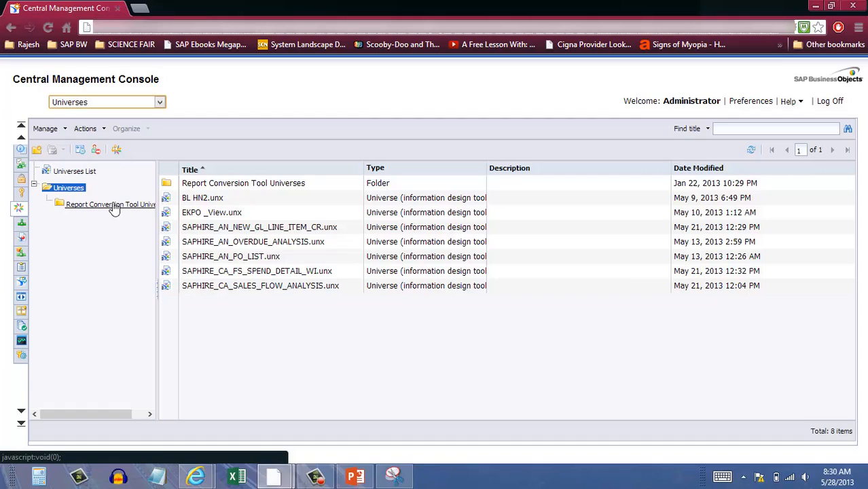
pyautogui.click(71, 173)
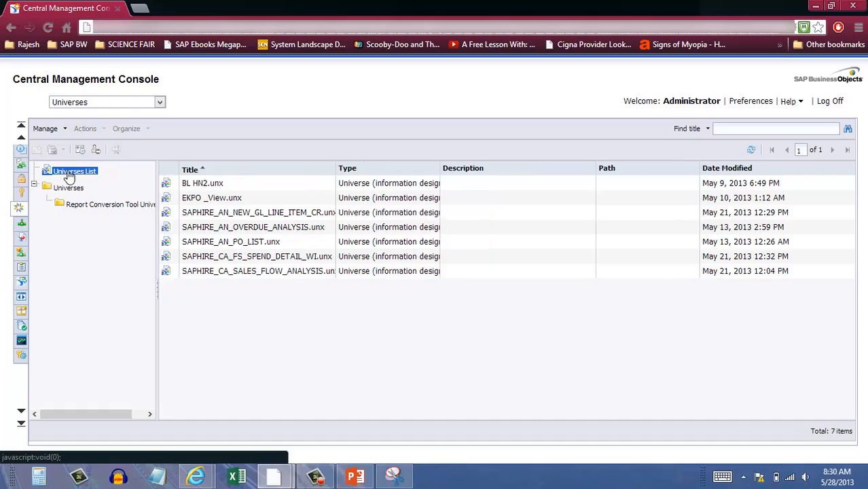
# Switch to the Folders area and check which actions are available for All Folders
pyautogui.click(87, 103)
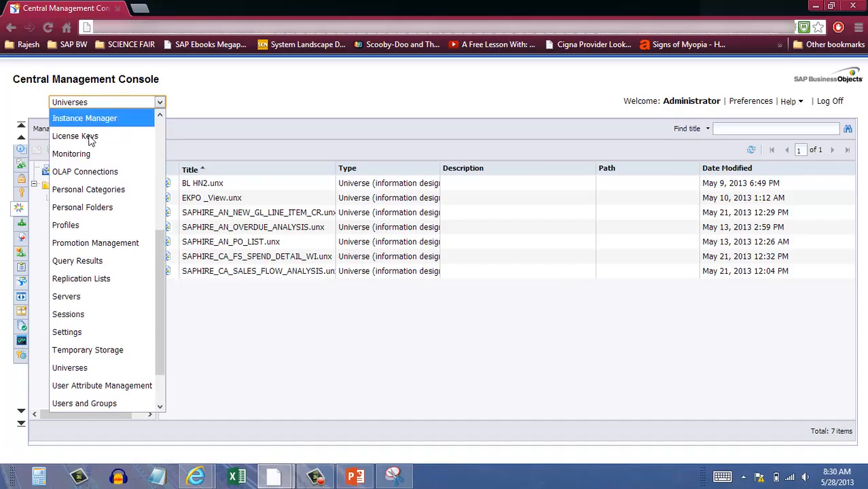
pyautogui.click(158, 129)
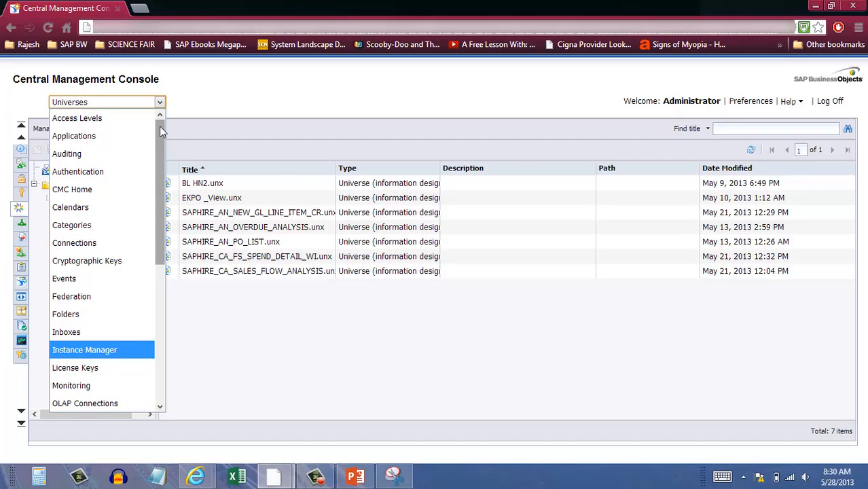
pyautogui.click(77, 316)
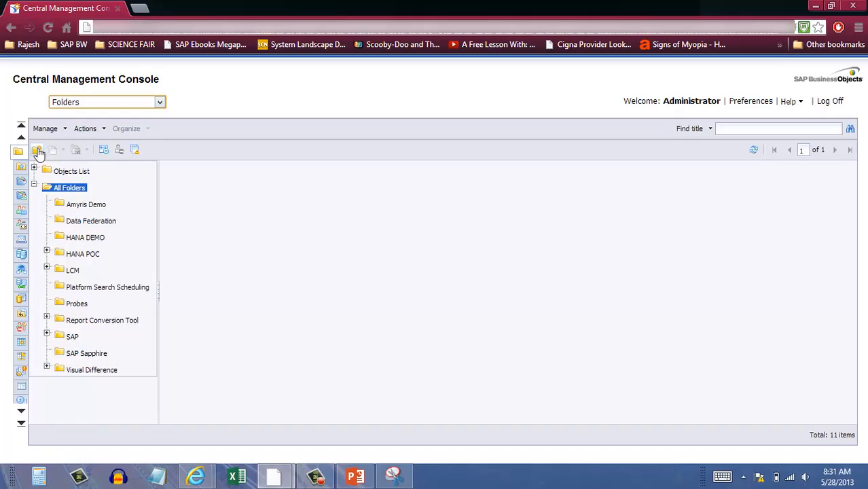
pyautogui.click(104, 129)
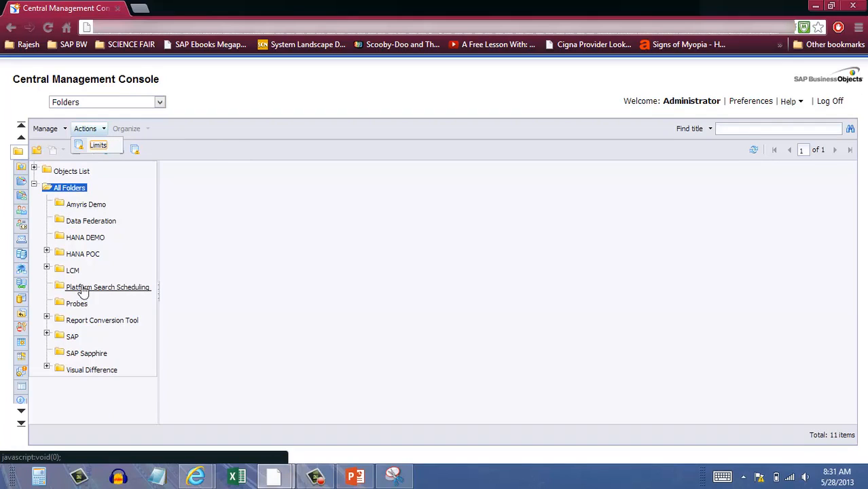
pyautogui.click(66, 189)
# Display the Objects List and review the commands available for the first Web Intelligence document
pyautogui.click(73, 171)
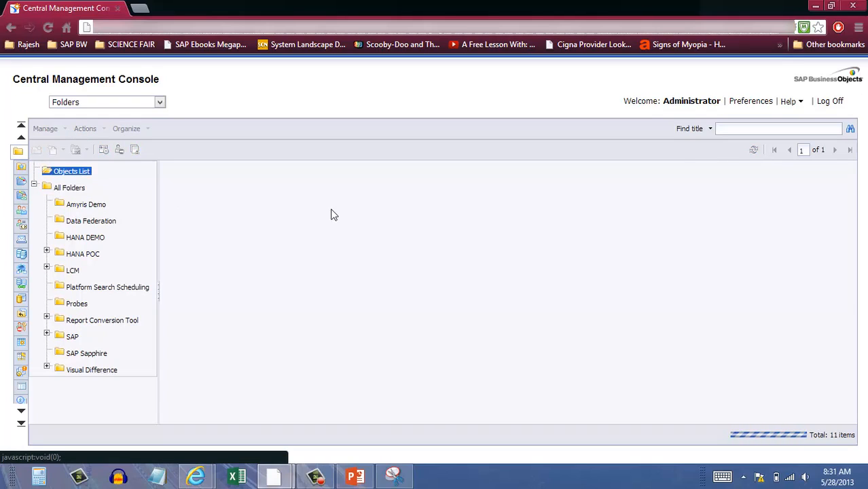
pyautogui.click(203, 185)
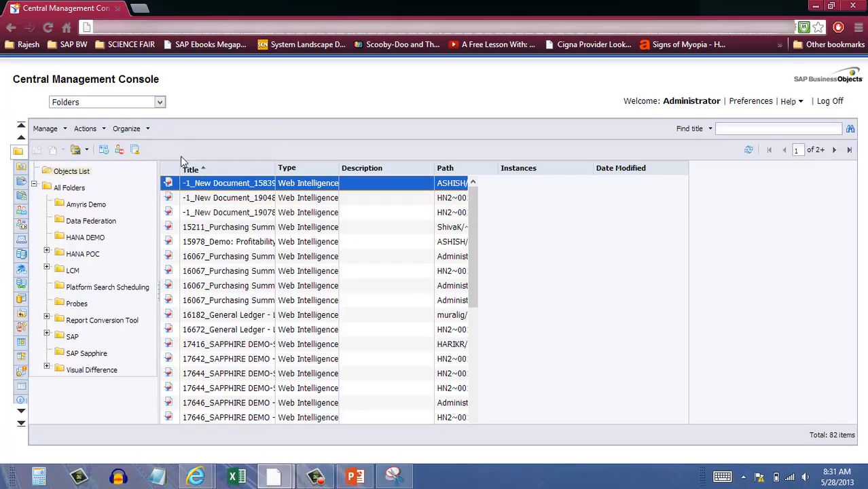
pyautogui.rightClick(197, 186)
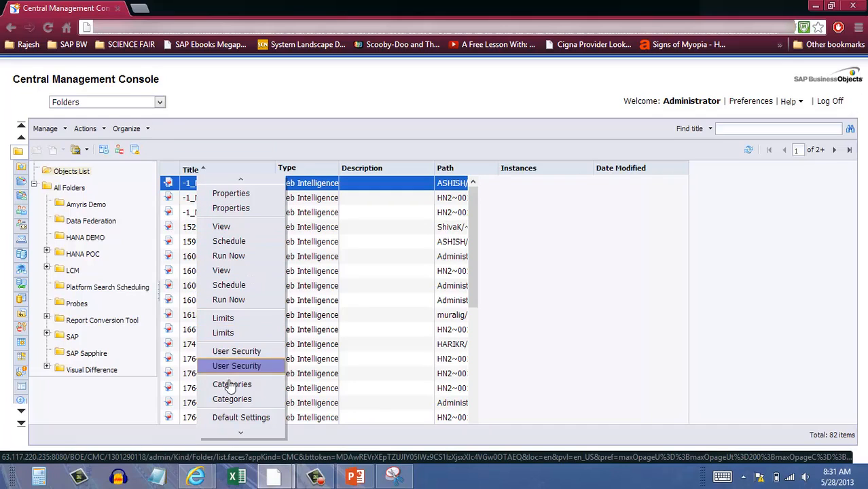
pyautogui.scroll(-1, 234, 429)
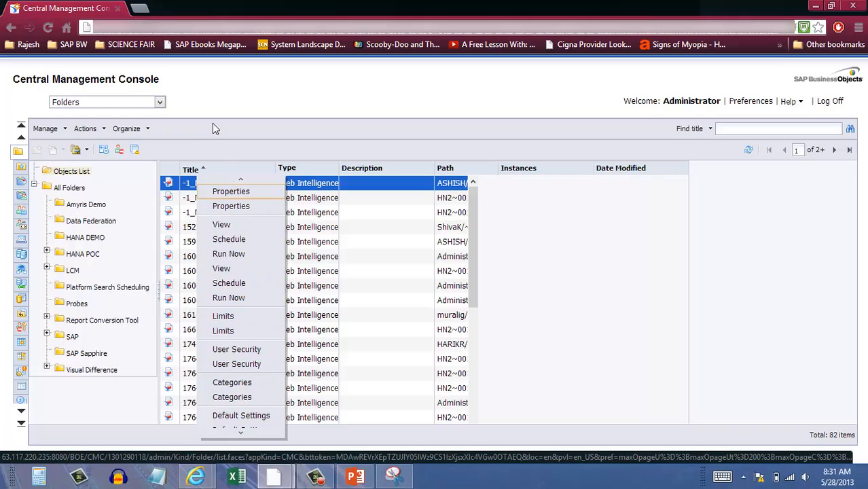
# Switch to the Authentication area to view the available authentication types
pyautogui.click(161, 102)
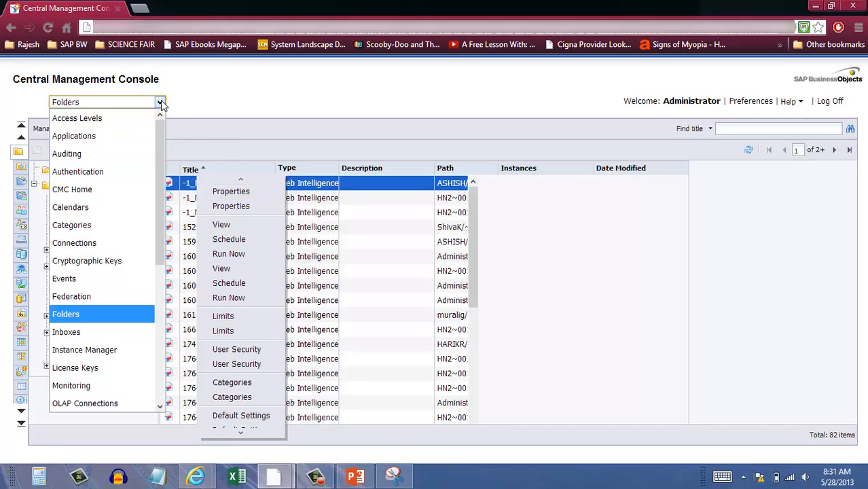
pyautogui.click(107, 171)
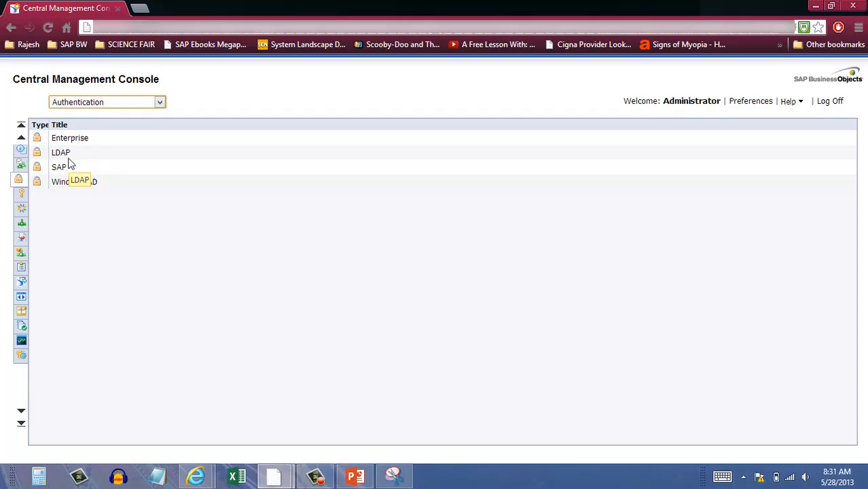
# Switch to the Auditing area and examine its status summary, event levels, audited event types and ADS database configuration
pyautogui.click(99, 103)
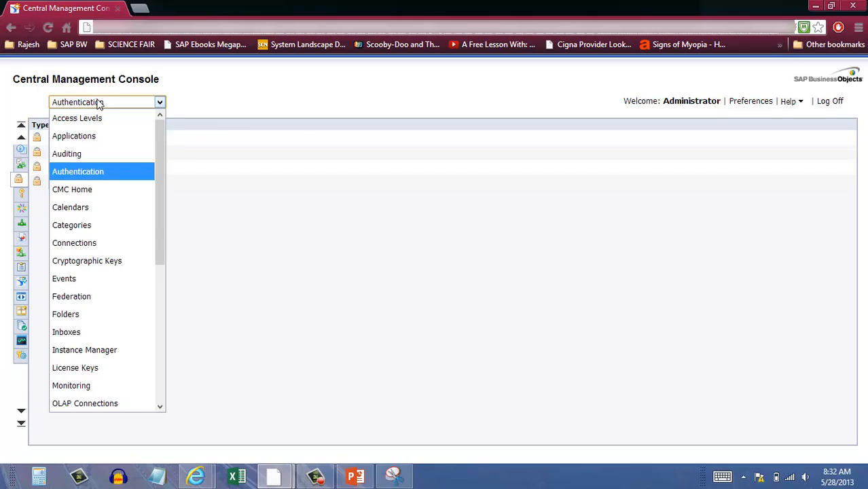
pyautogui.click(67, 153)
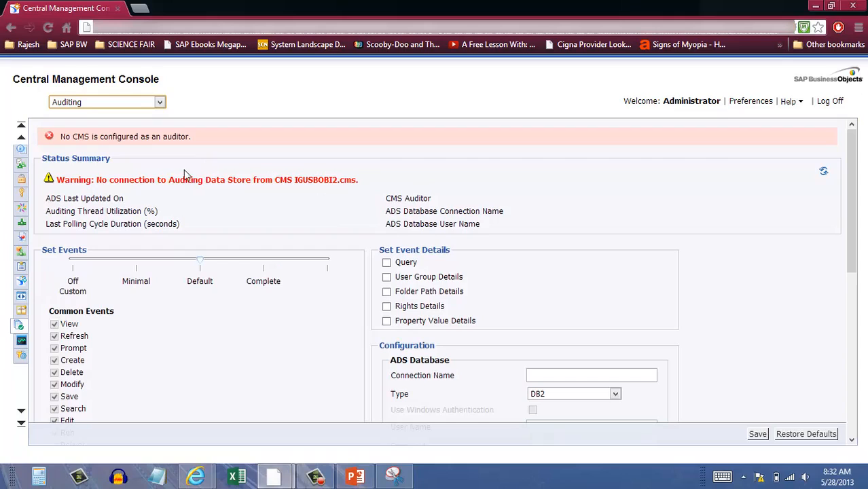
pyautogui.scroll(-3, 181, 325)
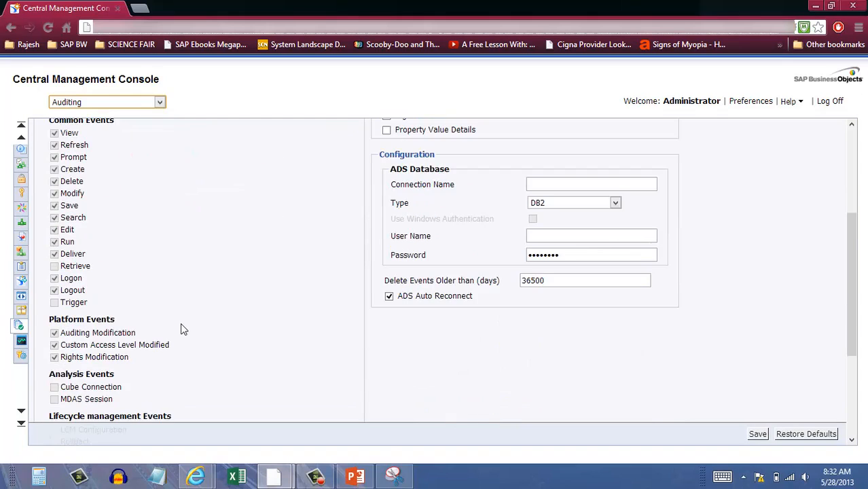
pyautogui.scroll(-1, 181, 327)
pyautogui.scroll(3, 181, 327)
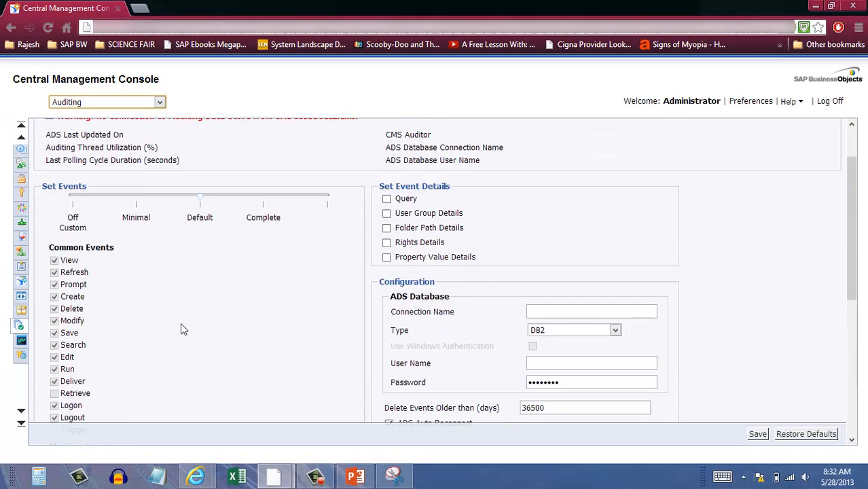
pyautogui.scroll(-1, 181, 323)
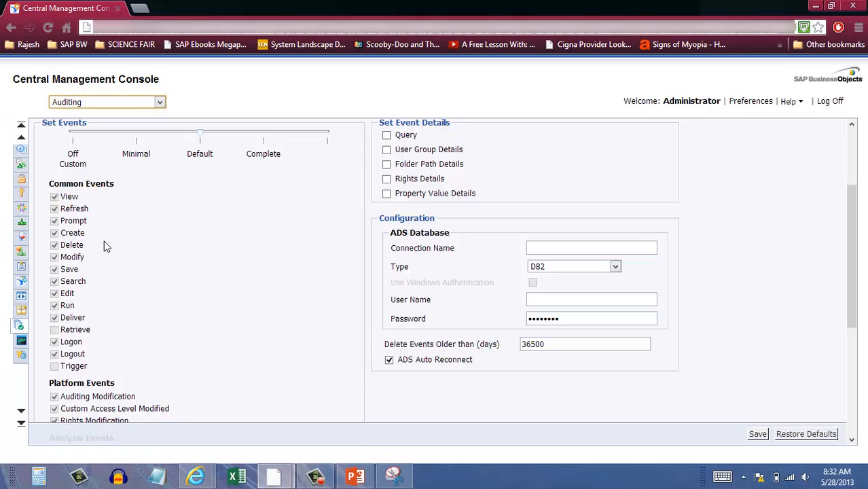
pyautogui.scroll(-4, 186, 243)
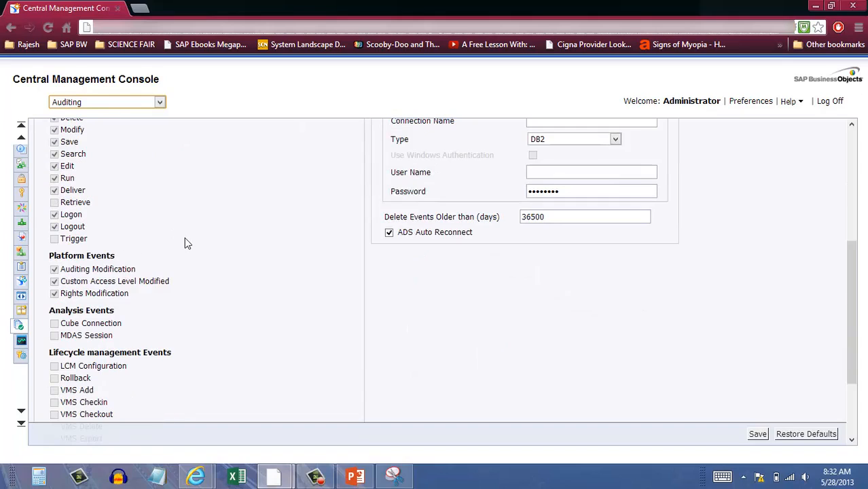
pyautogui.scroll(5, 225, 237)
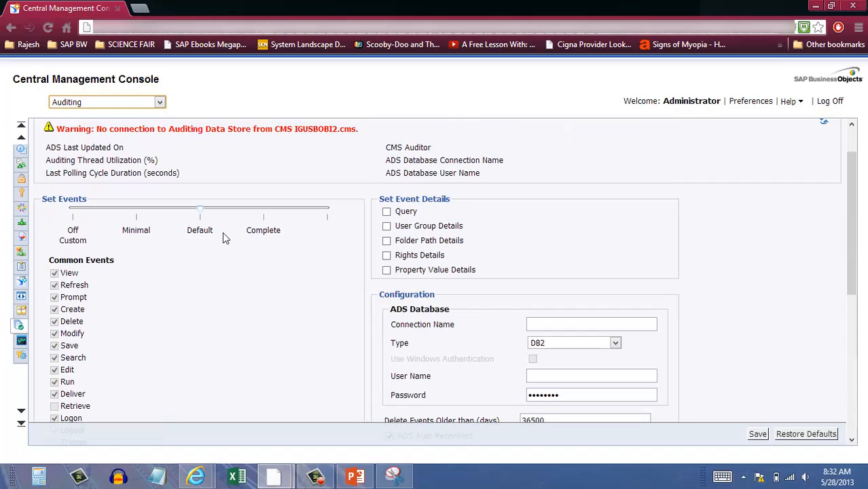
pyautogui.scroll(-5, 235, 265)
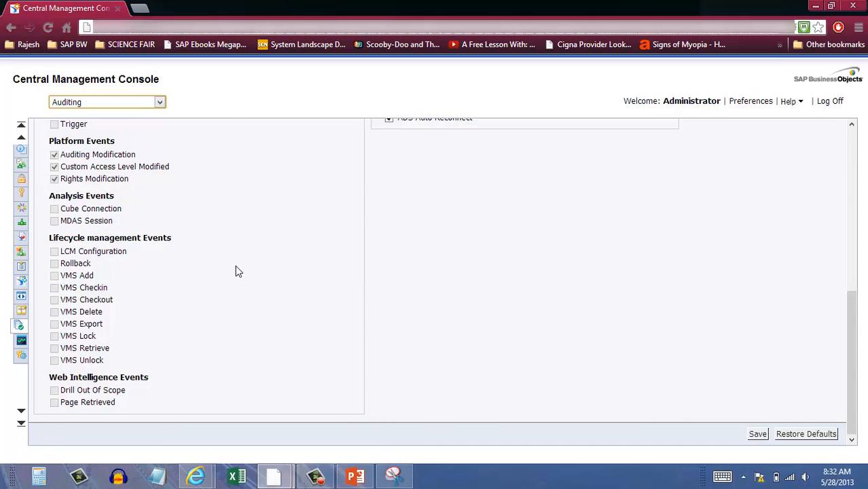
pyautogui.scroll(4, 235, 271)
pyautogui.scroll(2, 235, 270)
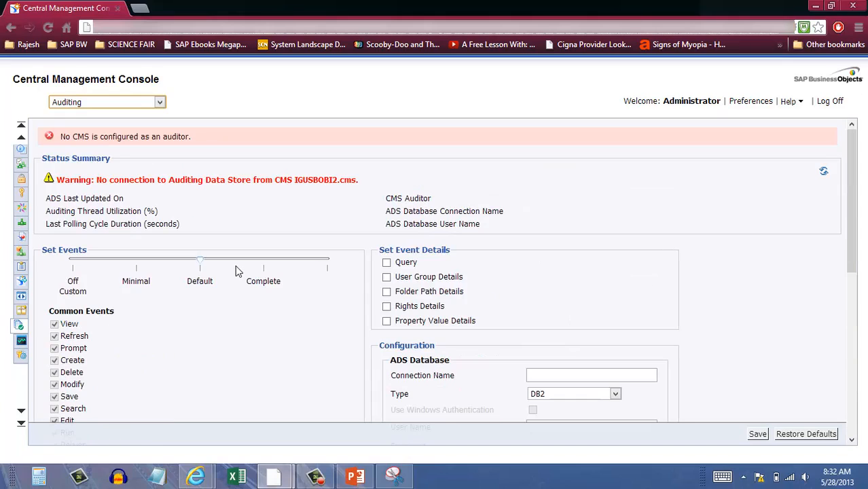
pyautogui.scroll(-5, 235, 270)
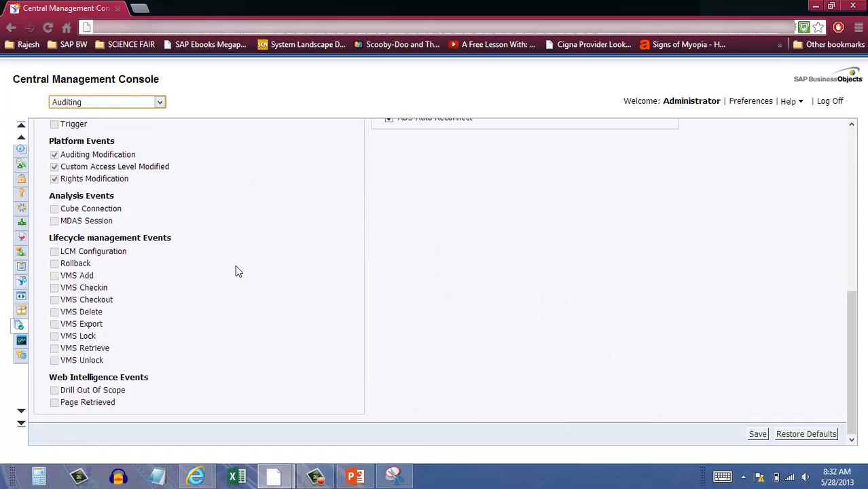
pyautogui.scroll(4, 234, 270)
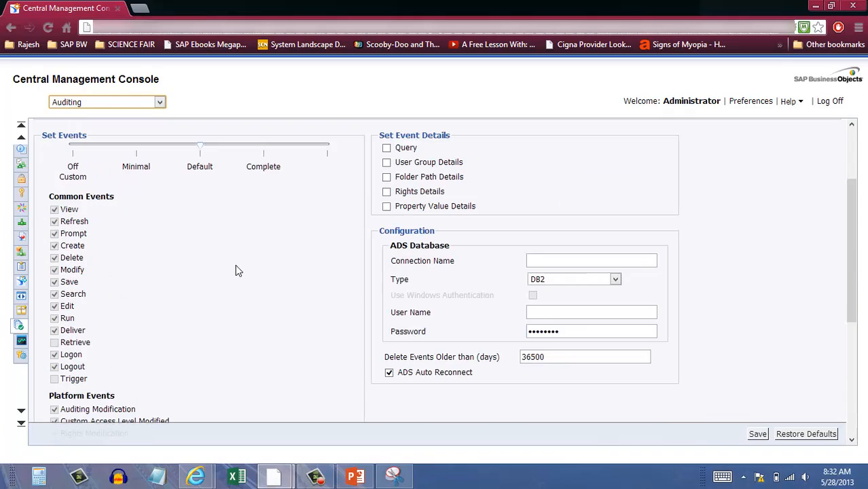
# Switch to the Access Levels area and show the option for creating a new access level
pyautogui.click(80, 102)
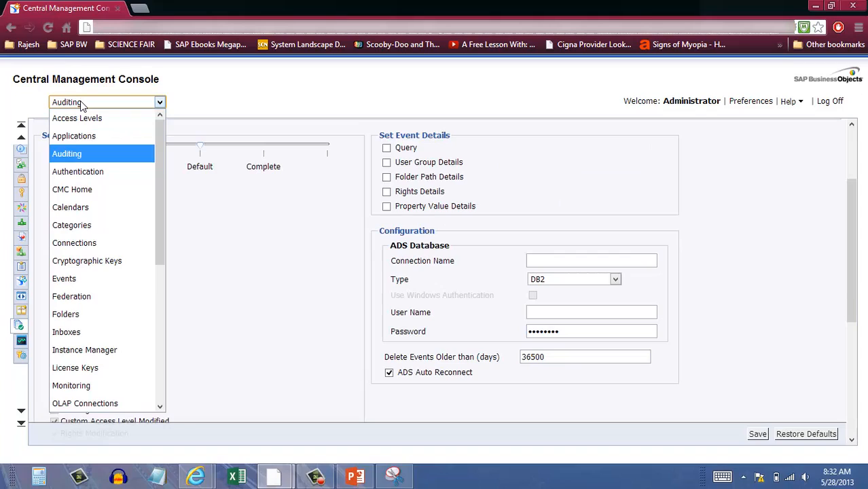
pyautogui.click(89, 120)
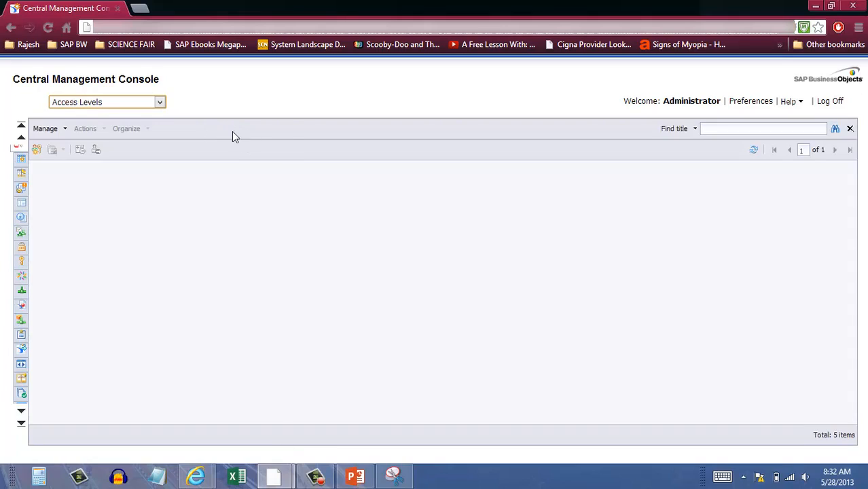
pyautogui.click(57, 130)
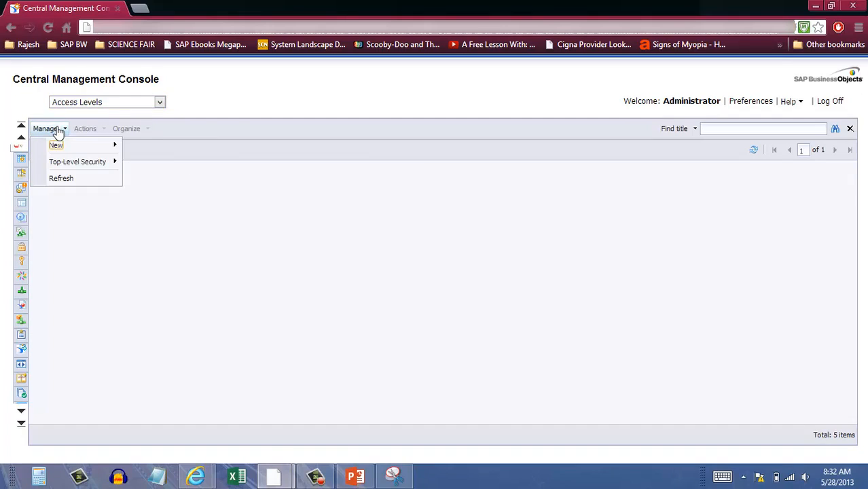
pyautogui.moveTo(77, 144)
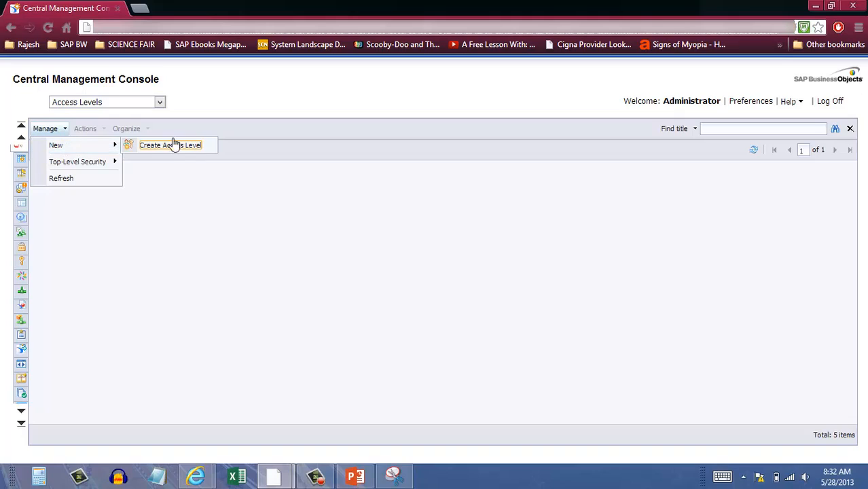
# Show the top-level security option for all access levels and dismiss the security prompt without proceeding
pyautogui.moveTo(87, 166)
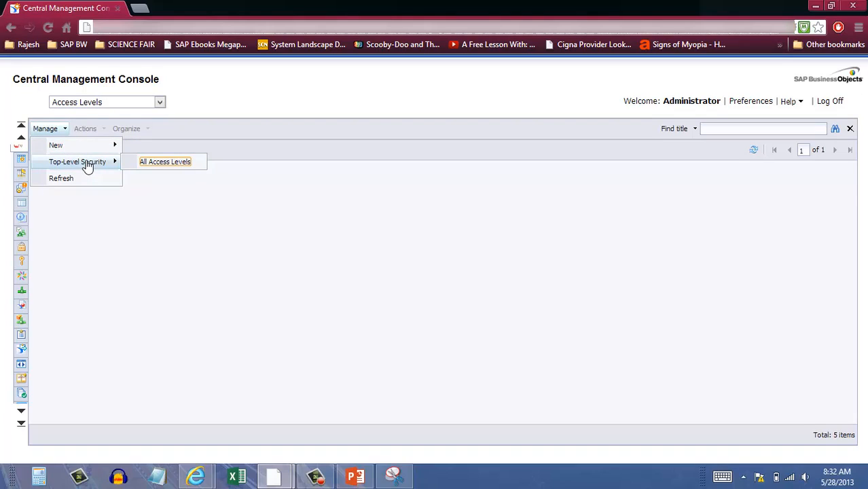
pyautogui.click(153, 163)
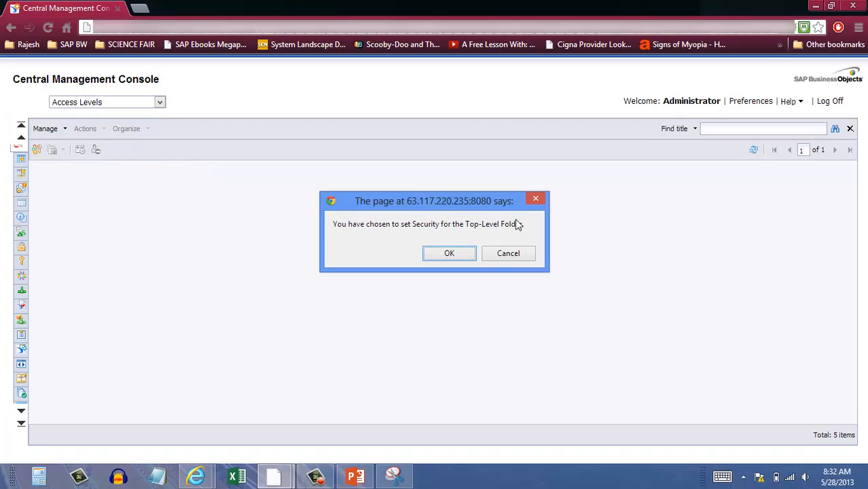
pyautogui.click(502, 255)
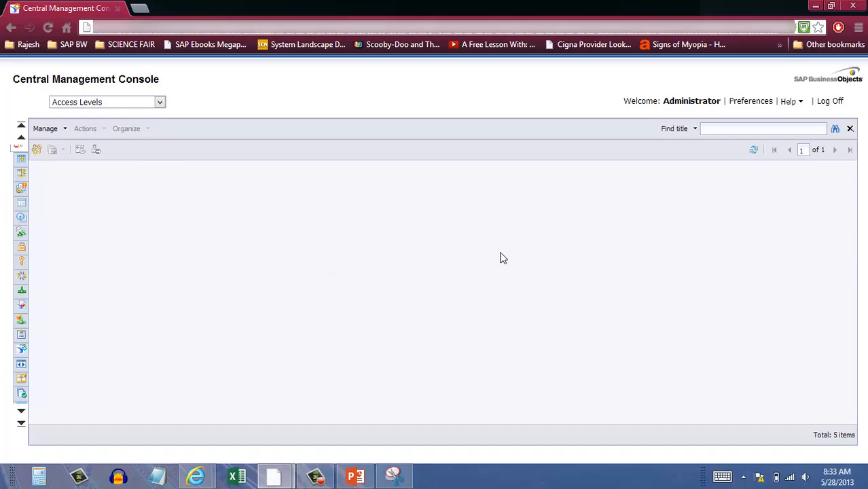
# Show the form for creating a new access level with its Title and Description fields, and cancel it without creating anything
pyautogui.click(63, 129)
pyautogui.moveTo(77, 145)
pyautogui.click(188, 146)
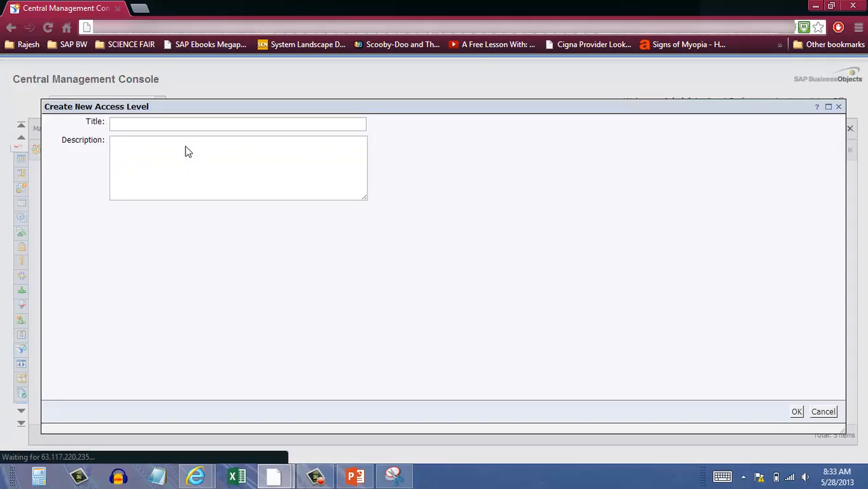
pyautogui.click(116, 124)
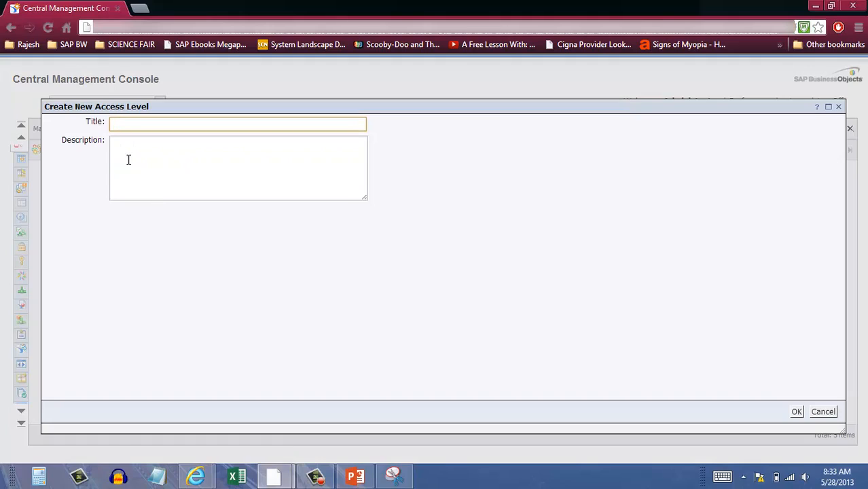
pyautogui.click(129, 153)
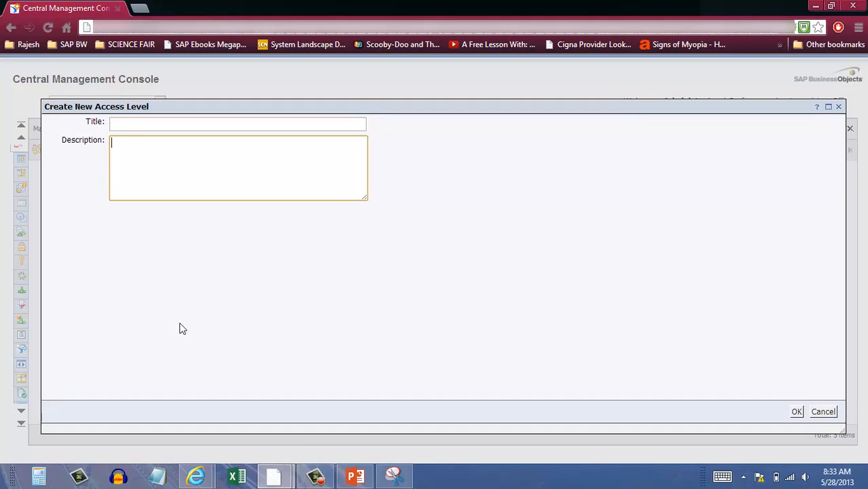
pyautogui.click(823, 412)
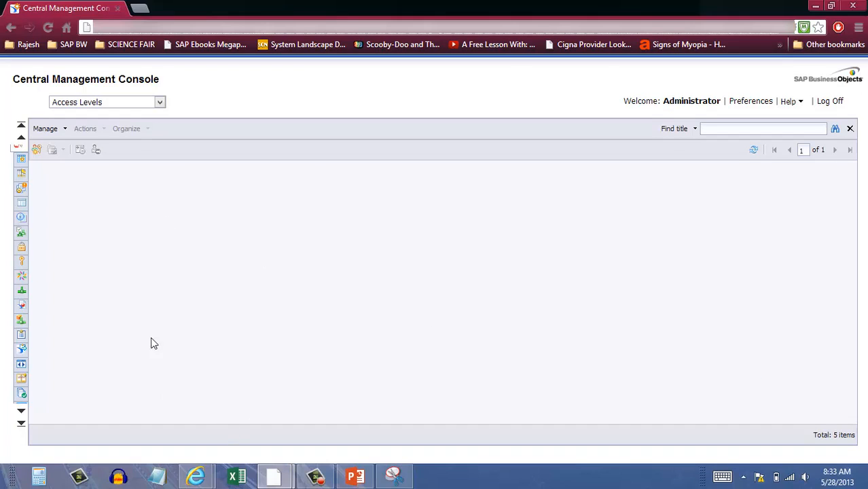
pyautogui.click(141, 105)
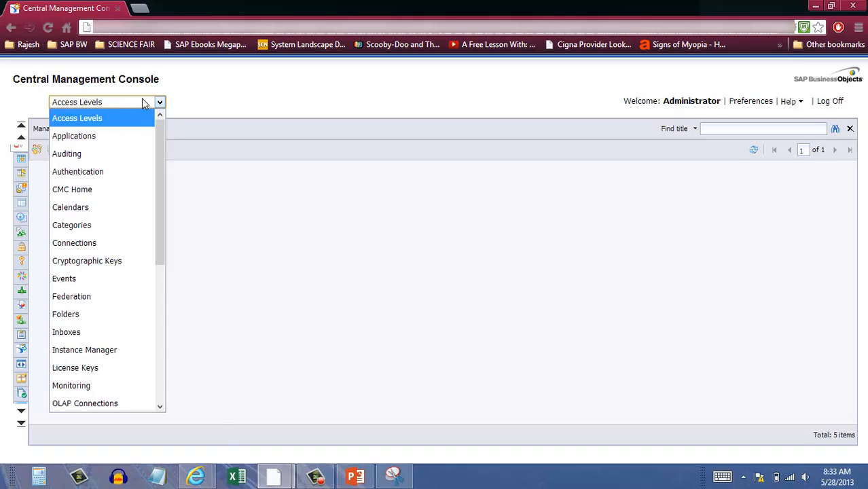
pyautogui.click(256, 330)
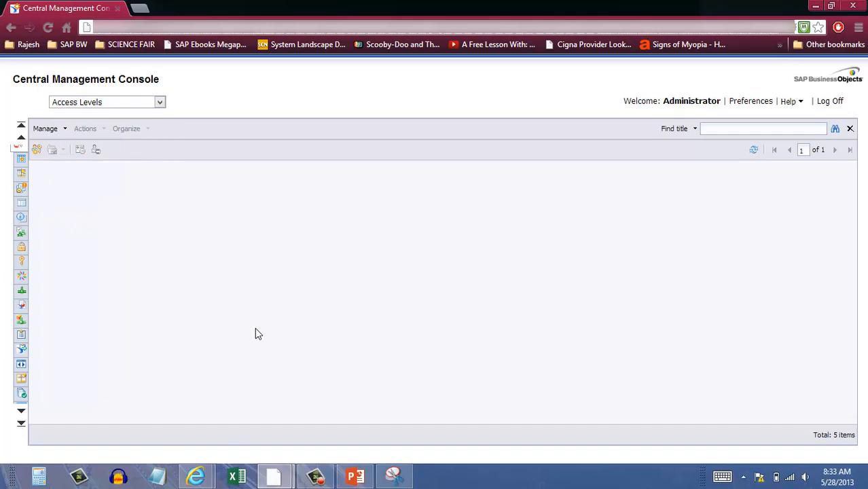
pyautogui.click(104, 103)
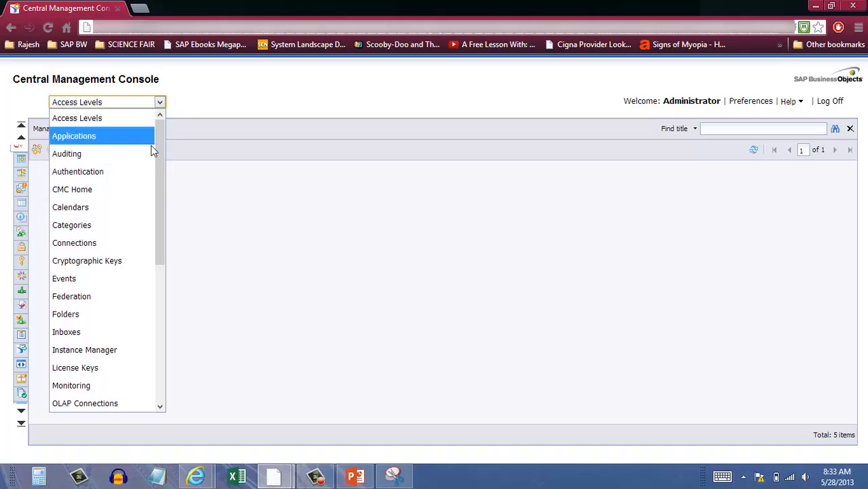
pyautogui.click(159, 355)
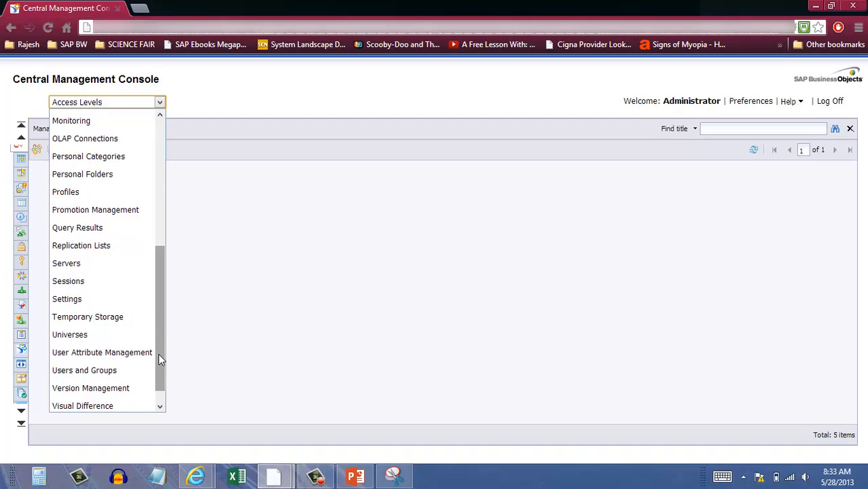
pyautogui.click(162, 405)
pyautogui.click(220, 259)
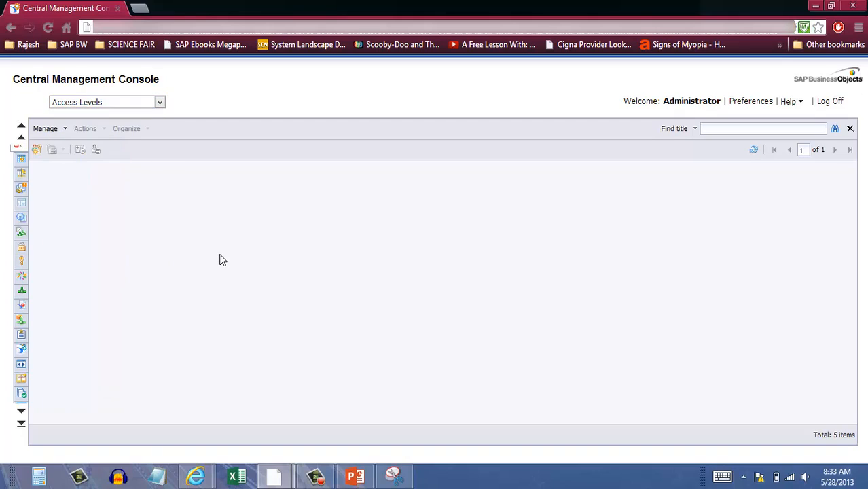
# Load the console's home page from 63.117.220.235:8080/BOE/CMC/ and open the Connections area
pyautogui.moveTo(233, 27); pyautogui.dragTo(792, 27)
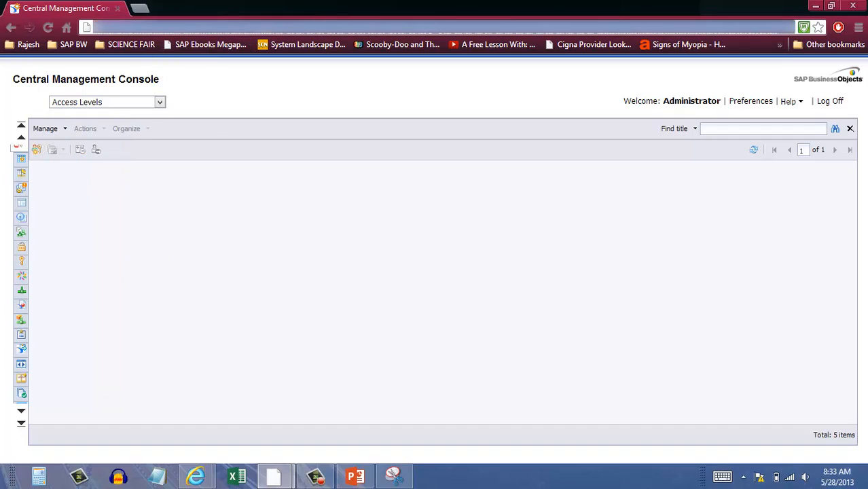
pyautogui.press('BackSpace')
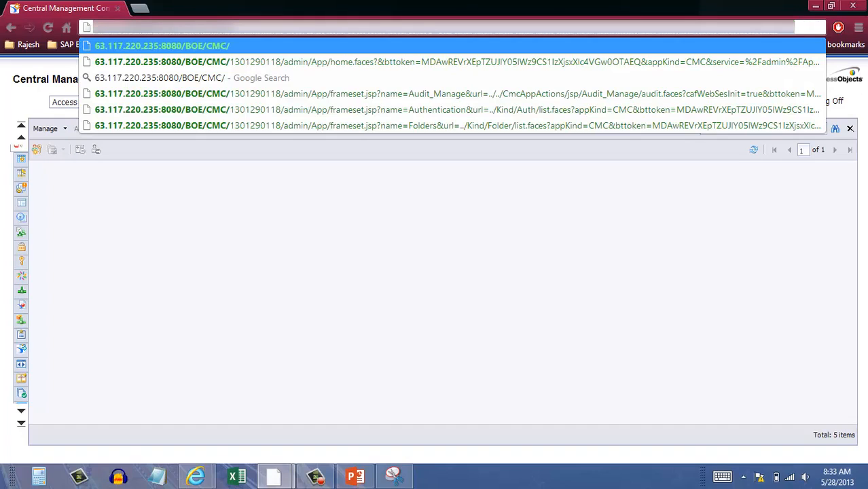
pyautogui.press('Return')
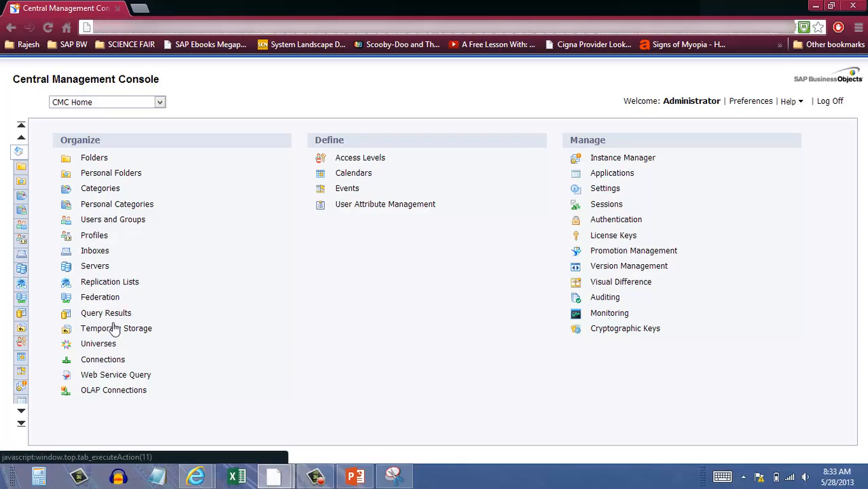
pyautogui.click(102, 360)
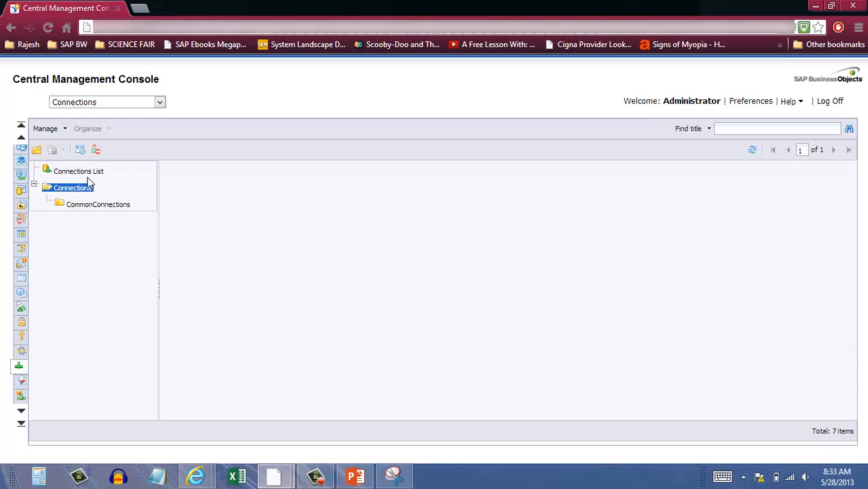
pyautogui.click(159, 102)
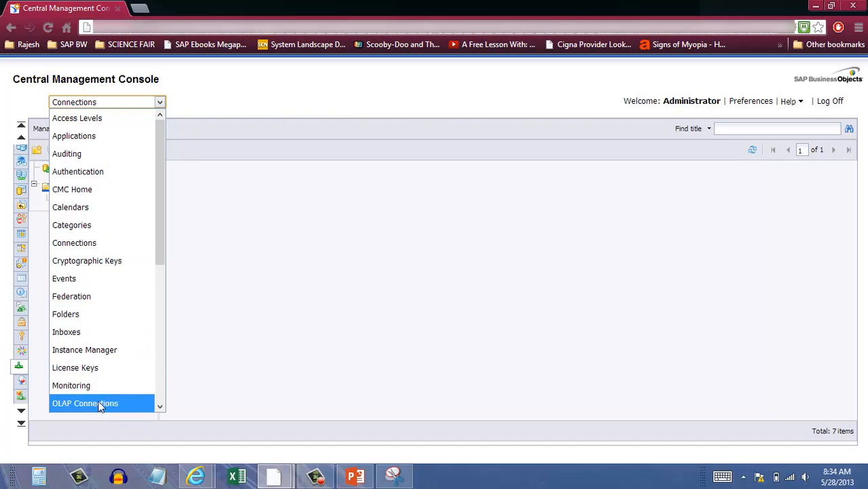
pyautogui.scroll(-2, 98, 406)
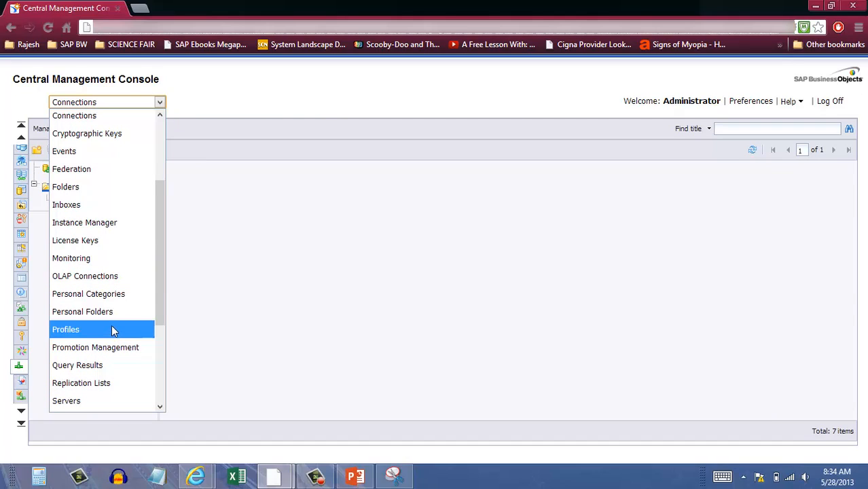
pyautogui.scroll(-1, 112, 330)
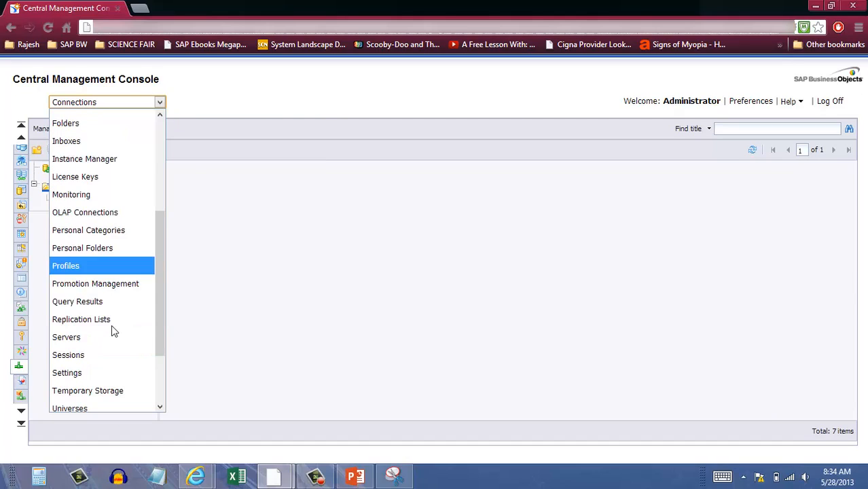
pyautogui.scroll(-2, 86, 366)
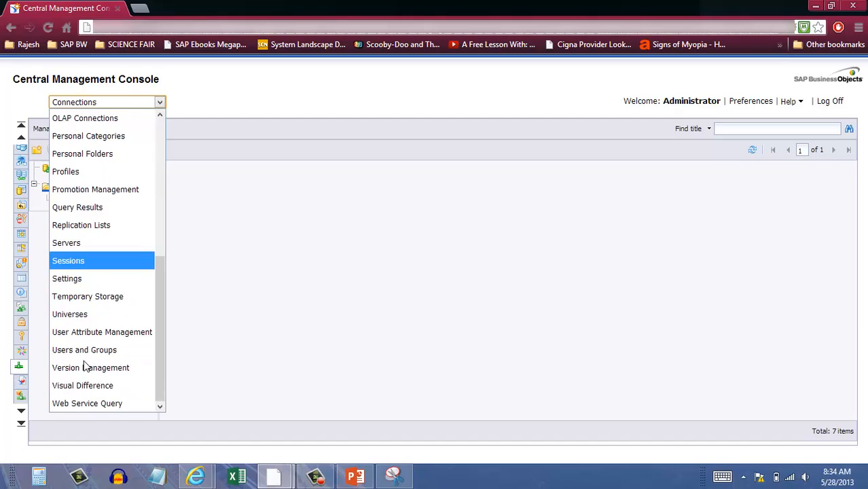
# Reload the Central Management Console from 63.117.220.235:8080/BOE/CMC
pyautogui.moveTo(233, 26); pyautogui.dragTo(791, 13)
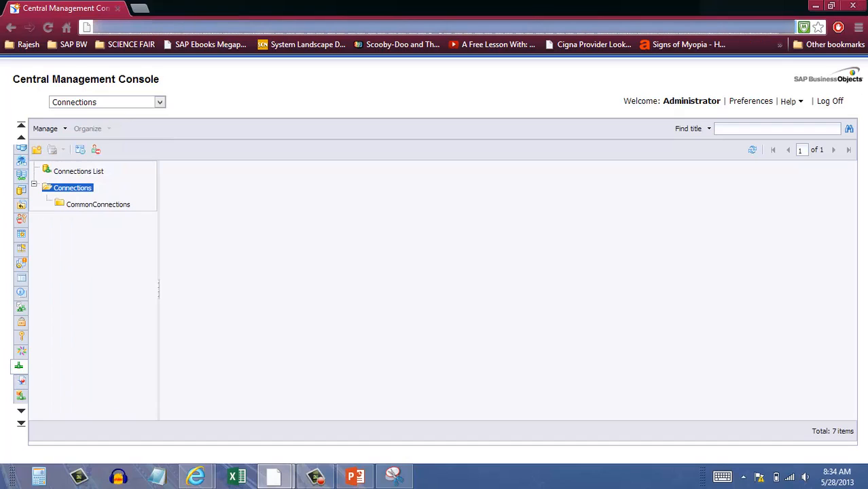
pyautogui.press('Delete')
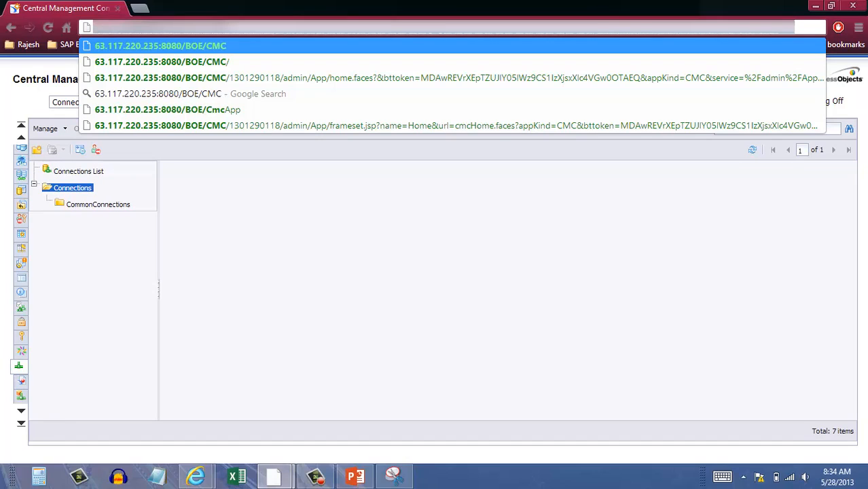
pyautogui.press('Return')
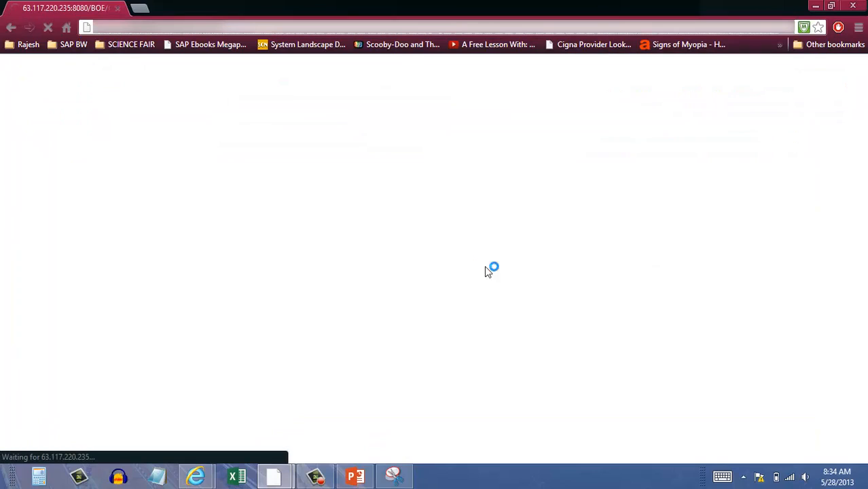